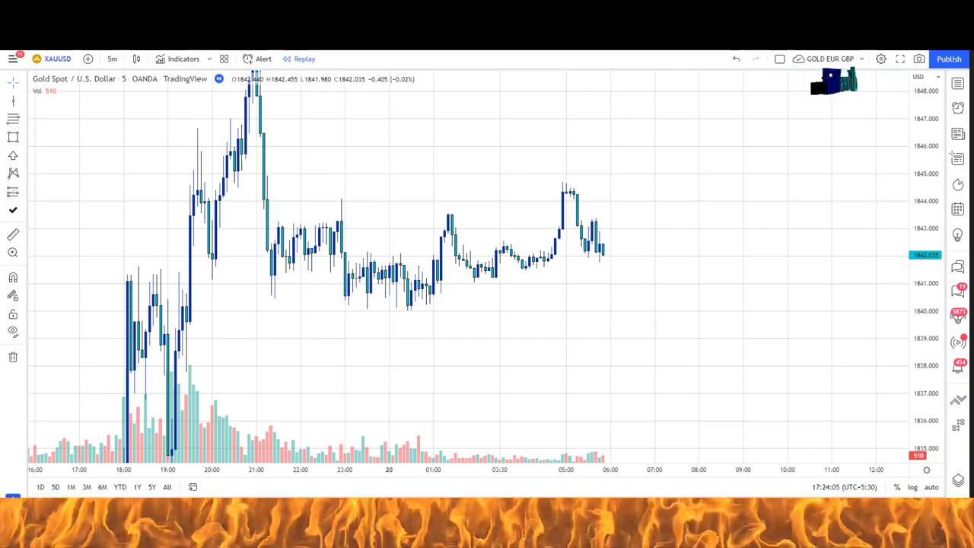
# Draw the rising trendline and the 1843 resistance box, then mark four trendline touches with green up-arrows.
pyautogui.moveTo(404, 312)
pyautogui.mouseDown()
pyautogui.moveTo(660, 228)
pyautogui.moveTo(371, 324)
pyautogui.mouseUp()
pyautogui.moveTo(355, 225); pyautogui.dragTo(674, 215)
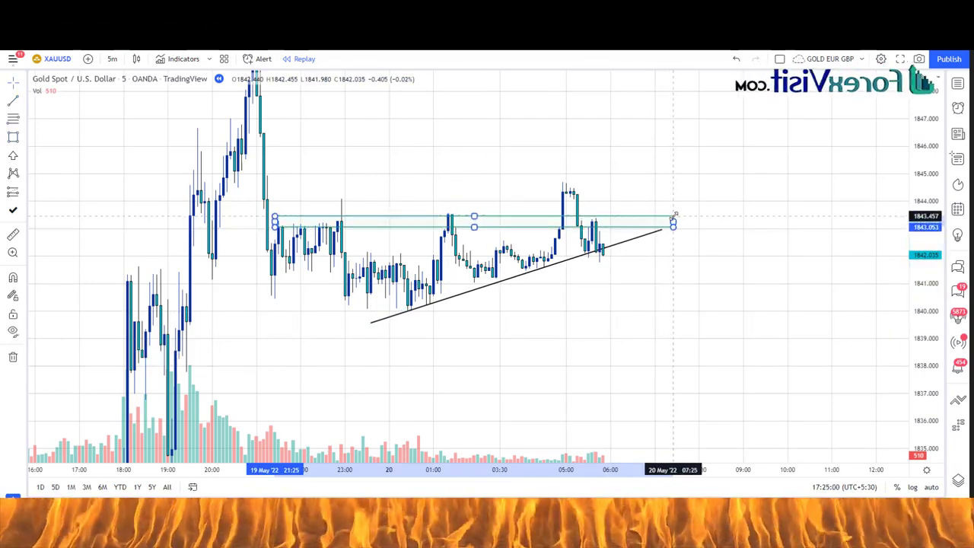
pyautogui.click(409, 317)
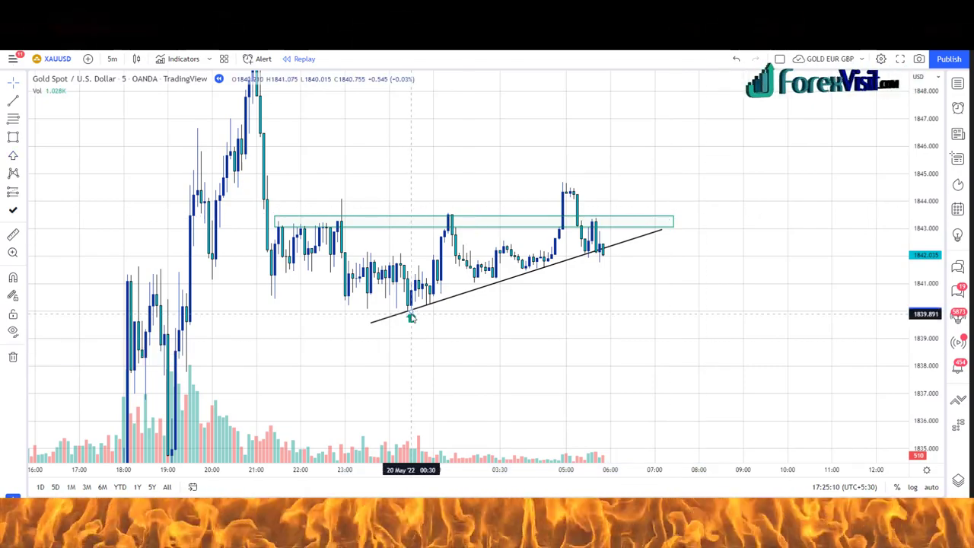
pyautogui.click(432, 308)
pyautogui.click(497, 291)
pyautogui.click(543, 273)
# Mark three rejections at the 1843 resistance zone with red down-arrows.
pyautogui.click(278, 210)
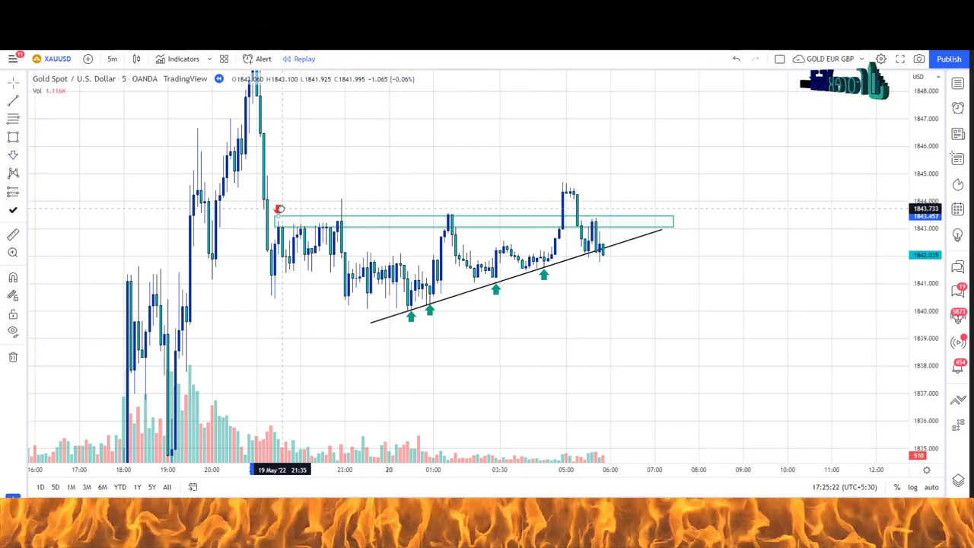
pyautogui.click(301, 210)
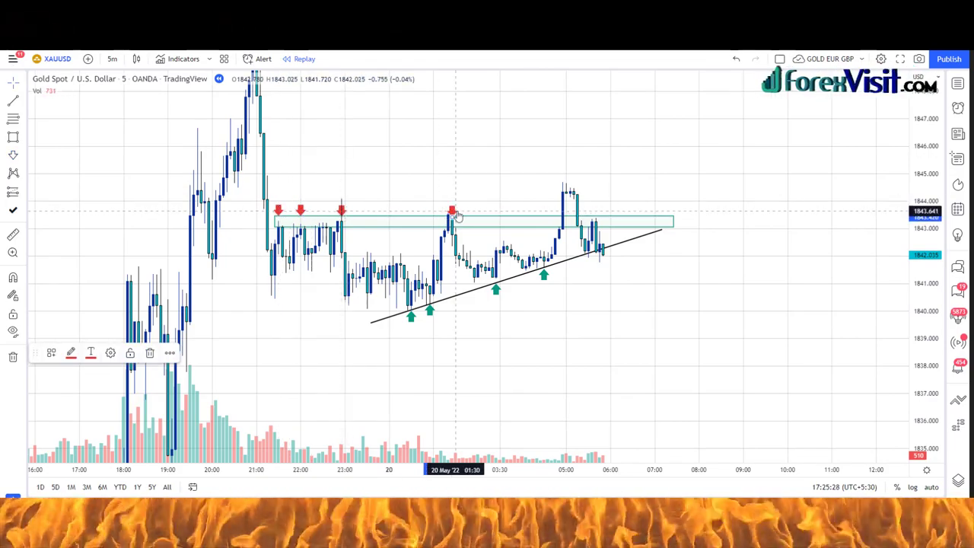
pyautogui.click(592, 210)
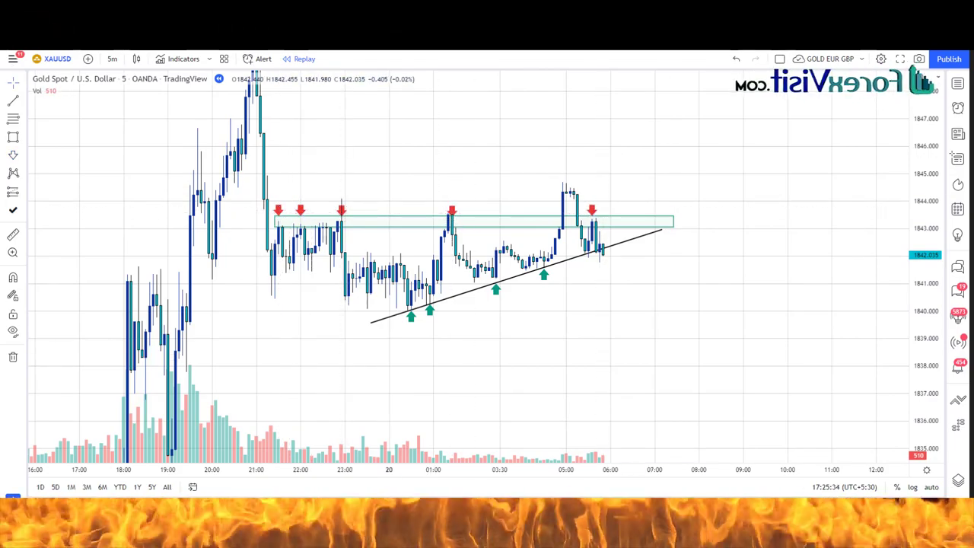
pyautogui.press('Print')
pyautogui.moveTo(257, 146); pyautogui.dragTo(716, 385)
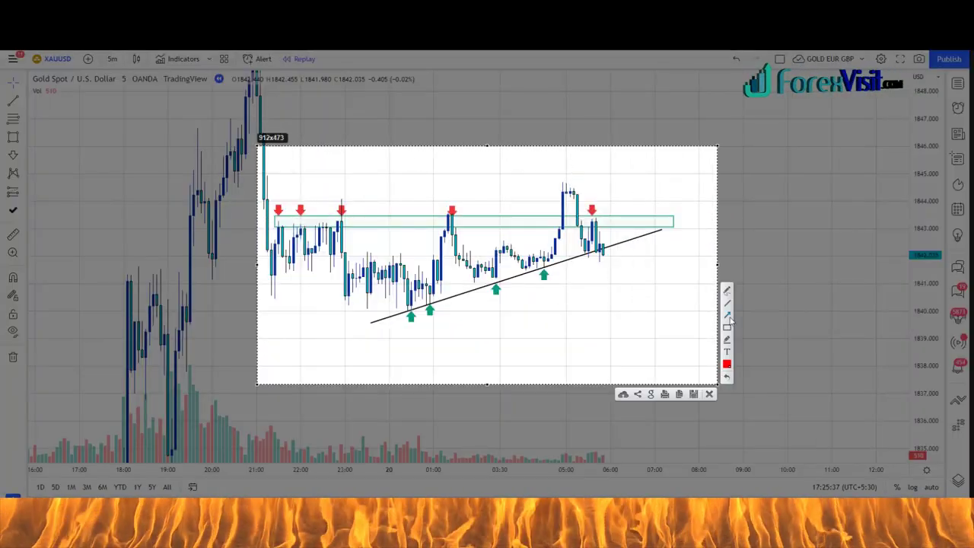
pyautogui.moveTo(342, 227); pyautogui.dragTo(362, 259)
pyautogui.moveTo(473, 251)
pyautogui.mouseDown()
pyautogui.moveTo(495, 280)
pyautogui.moveTo(568, 204)
pyautogui.moveTo(611, 315)
pyautogui.mouseUp()
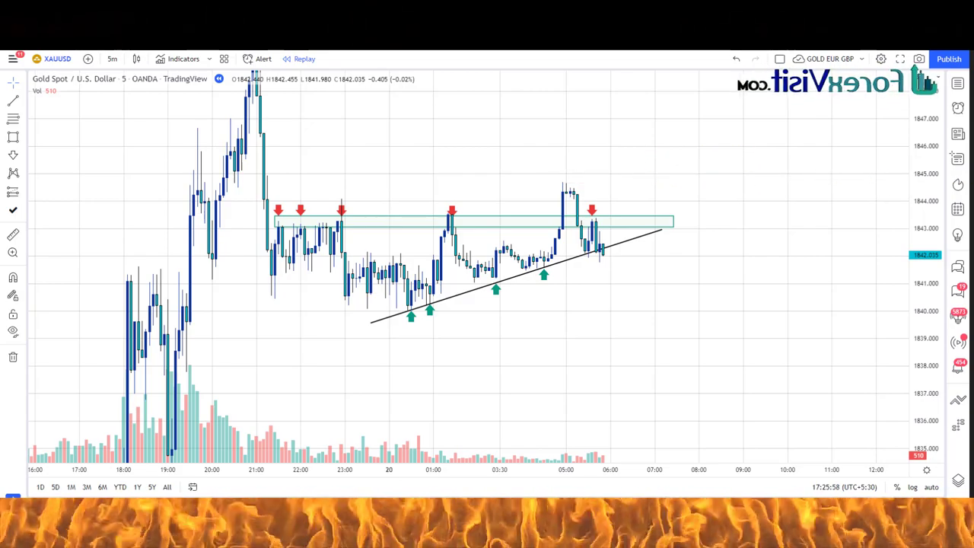
# Place a short at the breakdown candle: entry 1842.04, stop 1844.74, target 1836.60.
pyautogui.click(602, 255)
pyautogui.moveTo(602, 130); pyautogui.dragTo(605, 181)
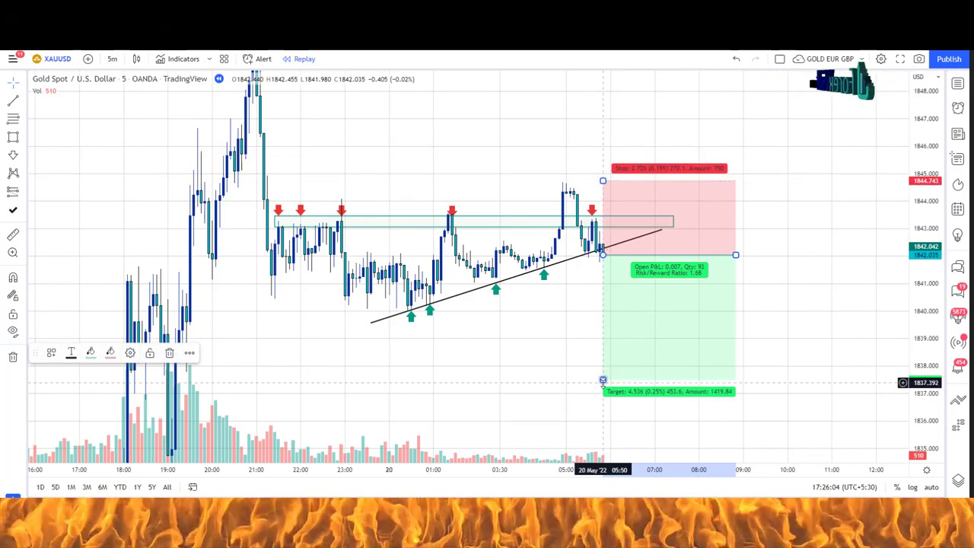
pyautogui.moveTo(603, 380); pyautogui.dragTo(604, 404)
pyautogui.press('Escape')
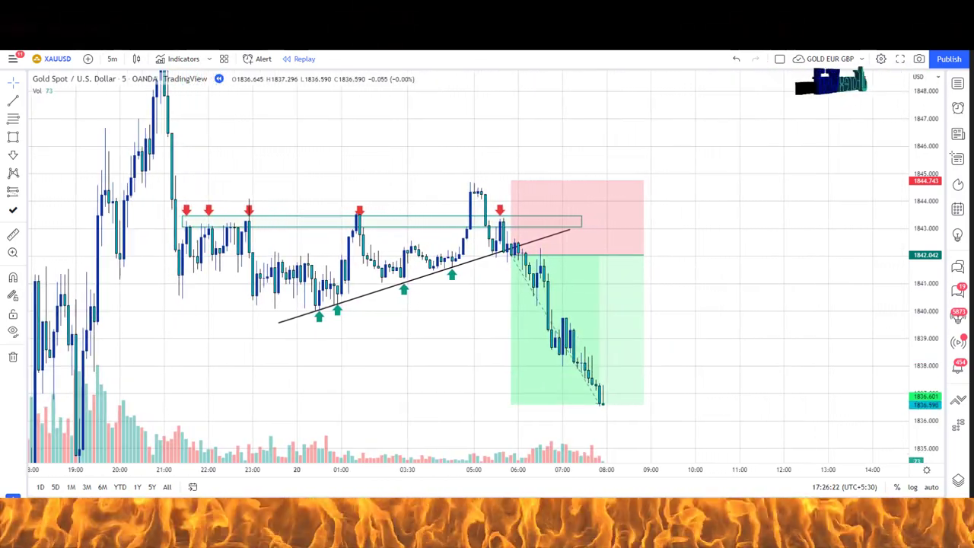
# Deselect the short position and auto-fit the price scale to the rebounding candles.
pyautogui.click(595, 252)
pyautogui.press('Escape')
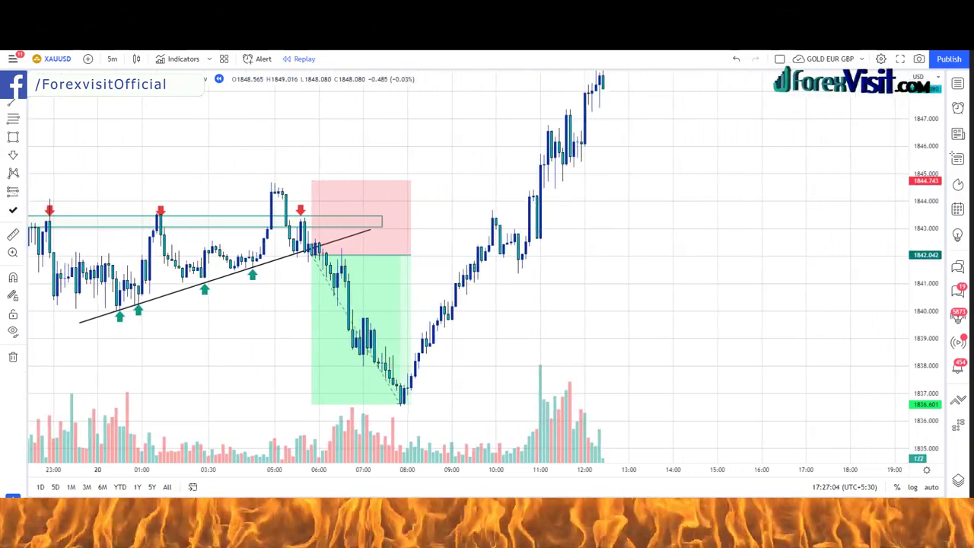
pyautogui.rightClick(924, 106)
pyautogui.click(875, 135)
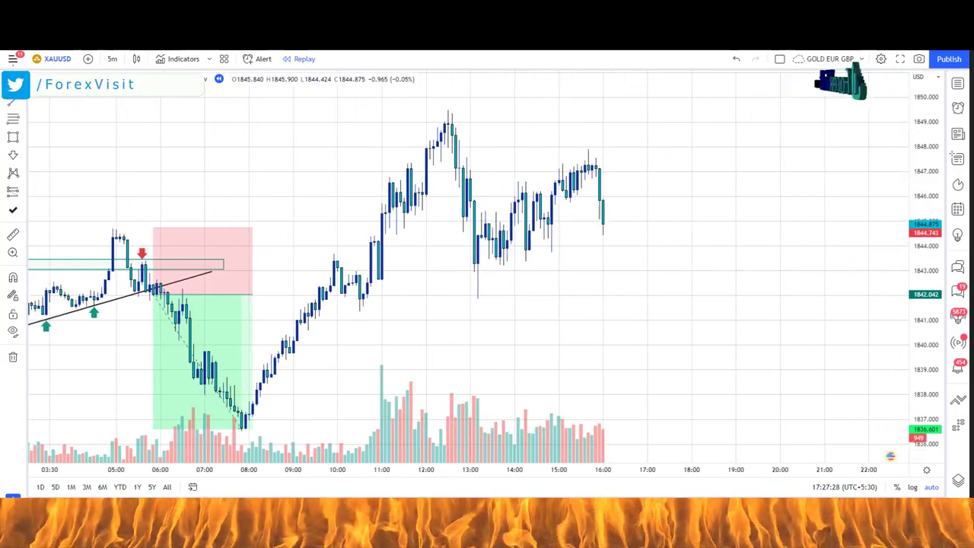
# Draw a rising trendline from the 07:55 low and mark its three touches, starting at 13:00, with green up-arrows.
pyautogui.click(241, 428)
pyautogui.click(682, 180)
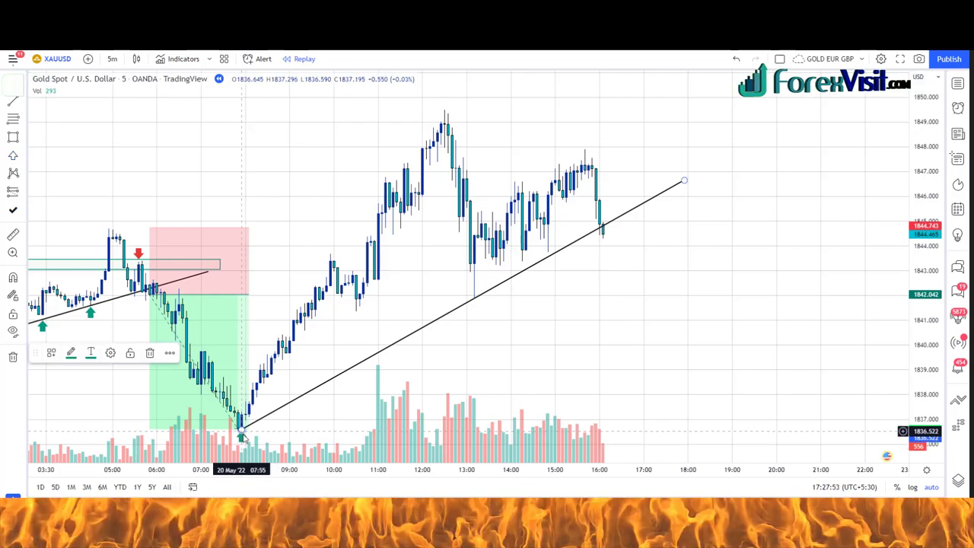
pyautogui.click(473, 300)
pyautogui.click(521, 280)
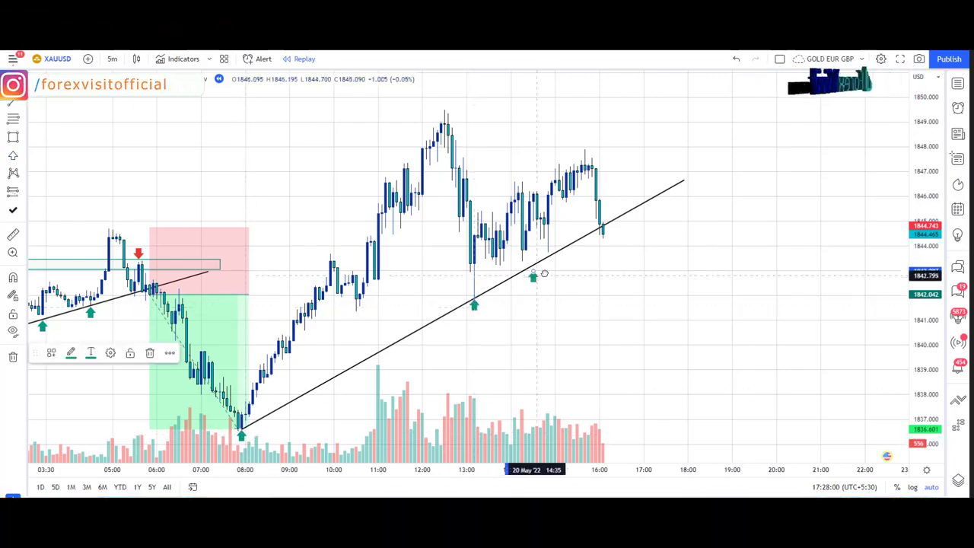
pyautogui.click(552, 262)
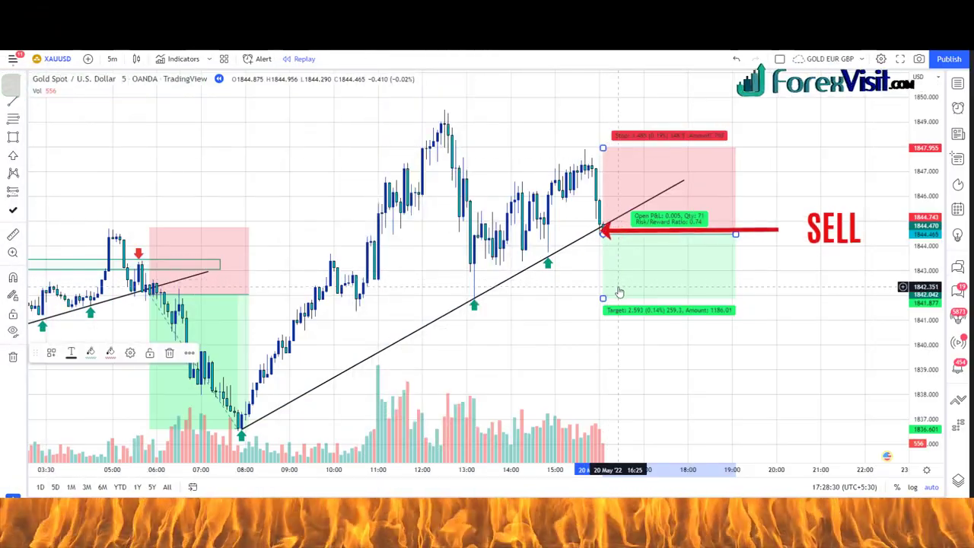
# Lower the short's target to about 1837.38, widen its box, and draw a new rising trendline from the later low.
pyautogui.moveTo(603, 297); pyautogui.dragTo(603, 408)
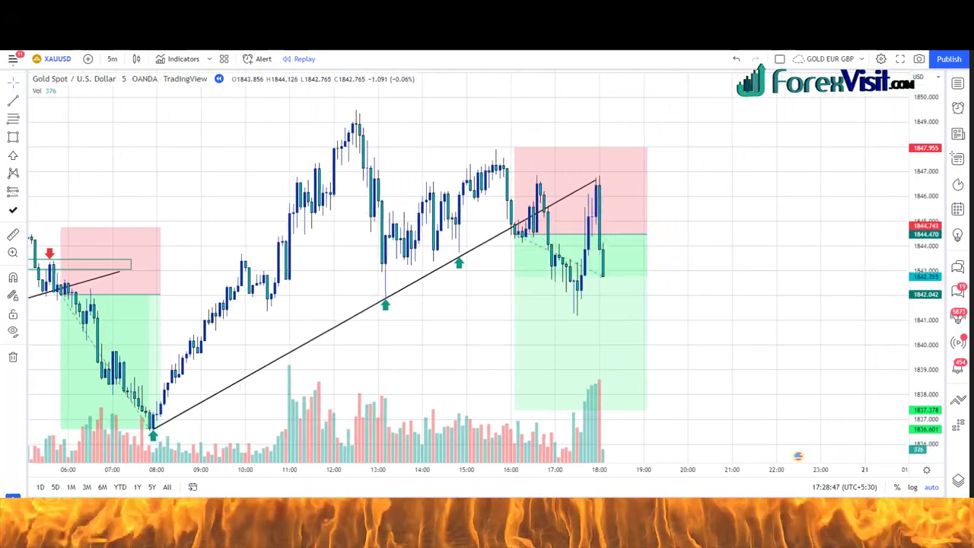
pyautogui.click(631, 233)
pyautogui.moveTo(634, 234); pyautogui.dragTo(695, 234)
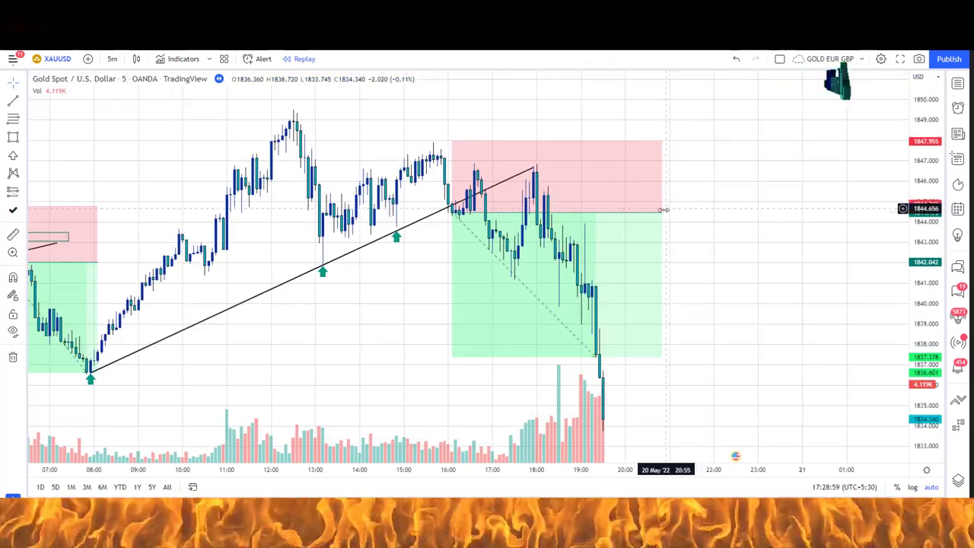
pyautogui.click(606, 214)
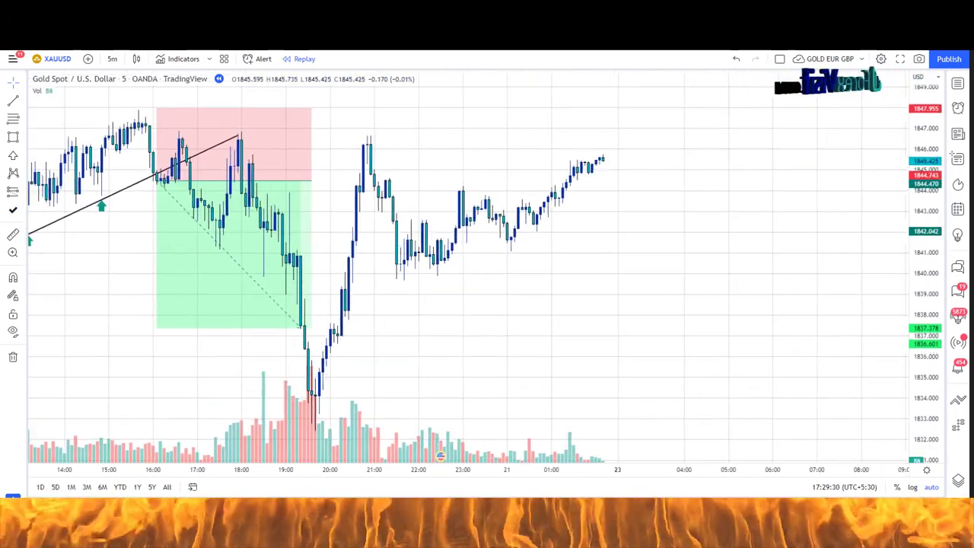
pyautogui.moveTo(321, 325); pyautogui.dragTo(660, 198)
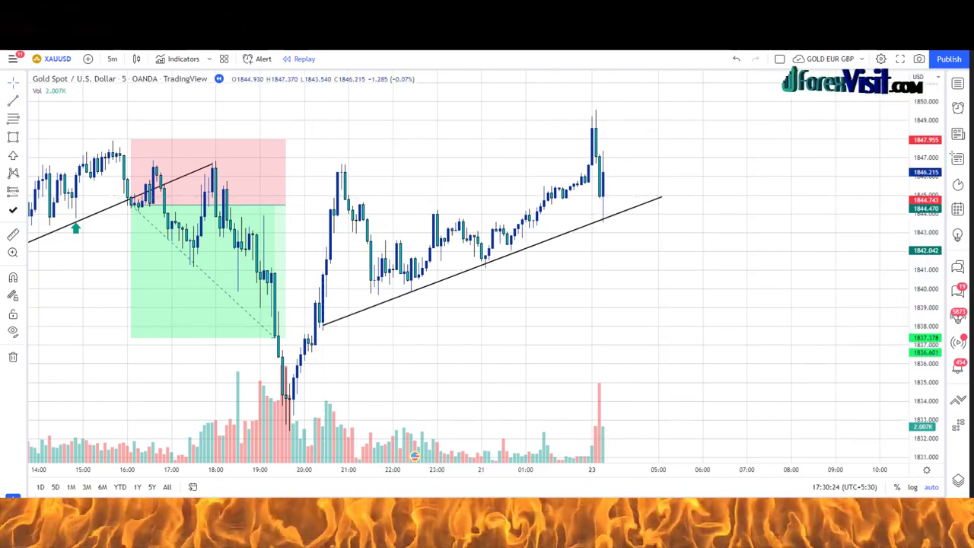
# Finish the thin 1844 zone, add green up-arrows at trendline touches, and red down-arrows at zone rejections.
pyautogui.click(659, 214)
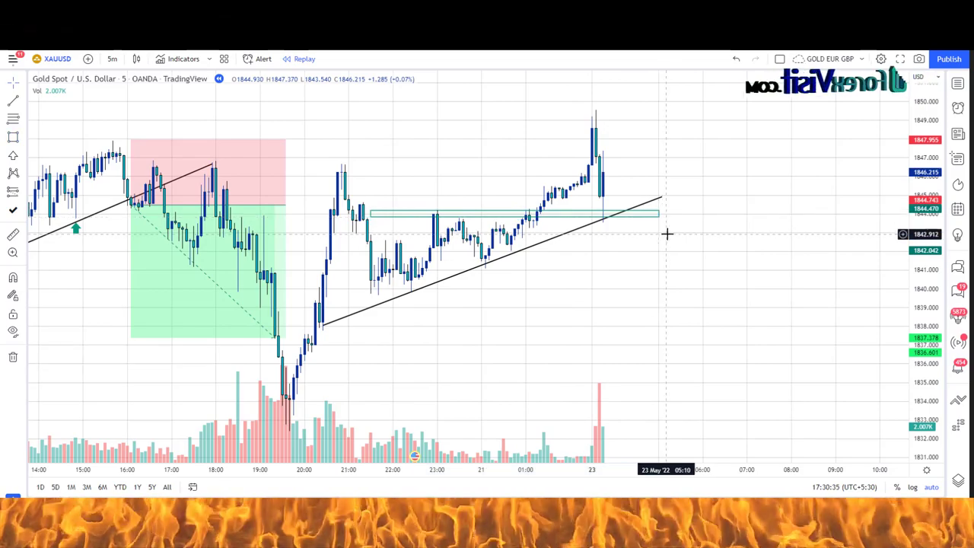
pyautogui.click(410, 294)
pyautogui.click(392, 304)
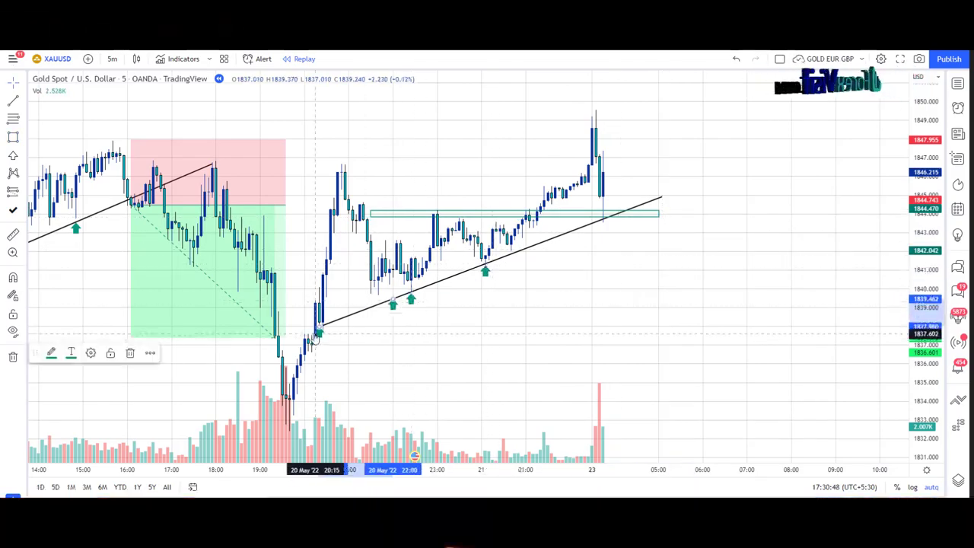
pyautogui.hotkey('ctrl', 'z')
pyautogui.click(603, 224)
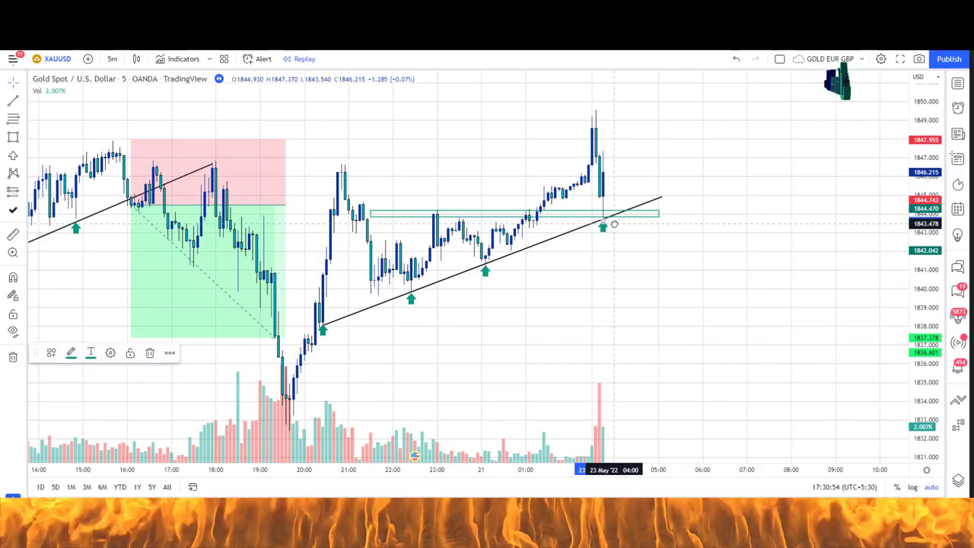
pyautogui.click(438, 205)
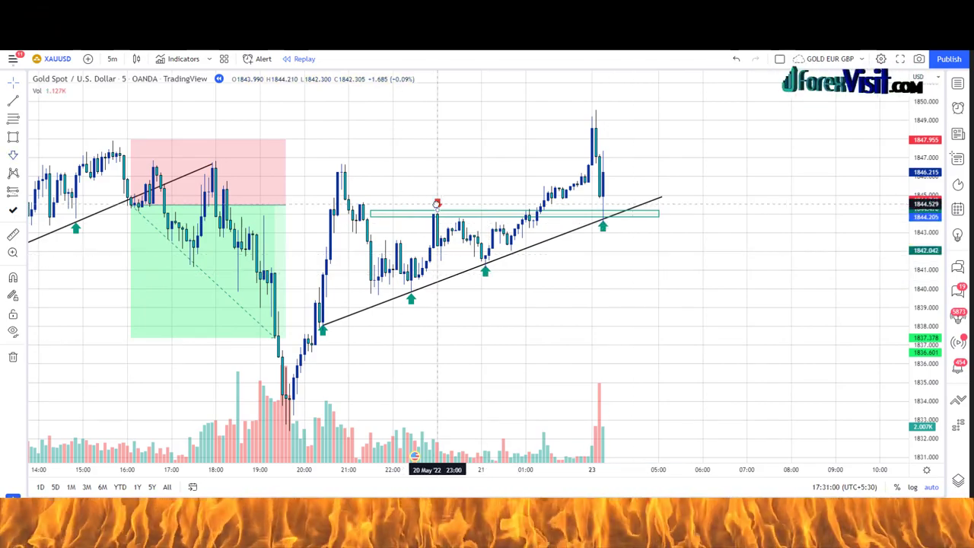
pyautogui.click(528, 206)
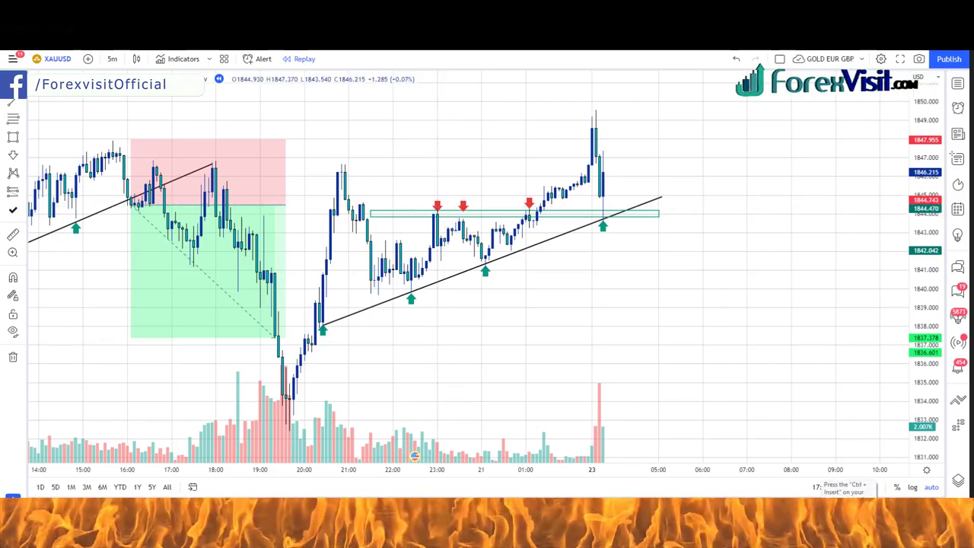
pyautogui.press('Print')
pyautogui.moveTo(317, 121); pyautogui.dragTo(687, 366)
pyautogui.hotkey('ctrl', 'c')
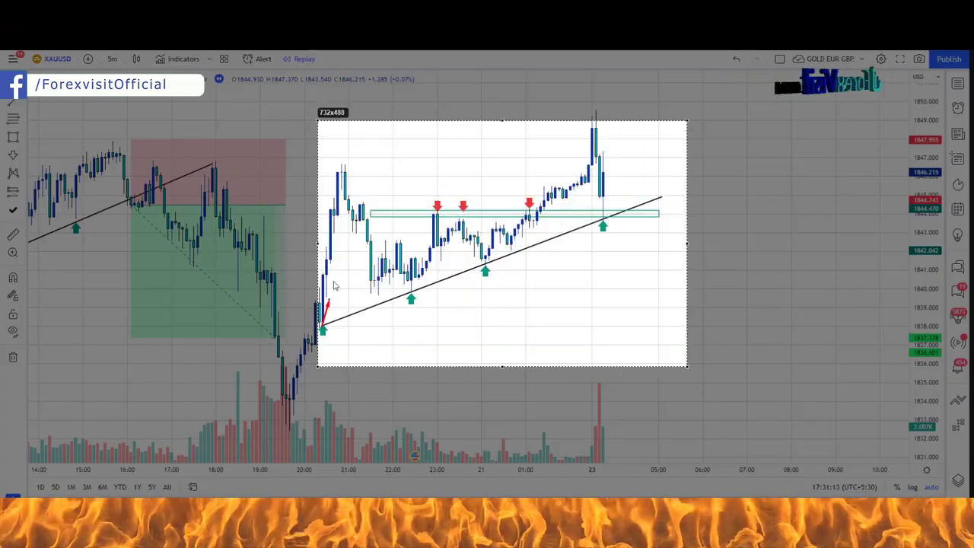
pyautogui.moveTo(596, 122)
pyautogui.mouseDown()
pyautogui.moveTo(603, 228)
pyautogui.moveTo(631, 135)
pyautogui.mouseUp()
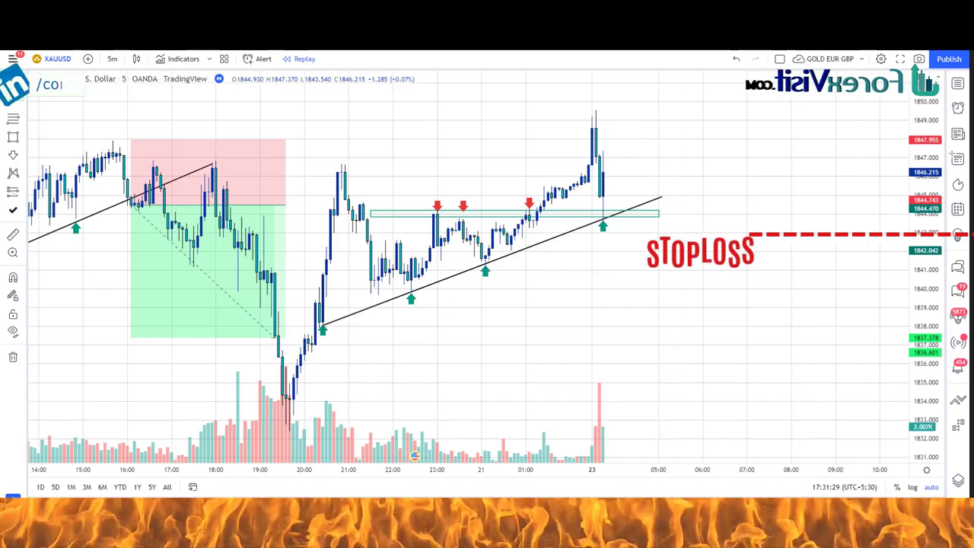
# Place a long at the 1846.23 bounce with stop 1843.51 and target raised to 1851.89.
pyautogui.click(602, 171)
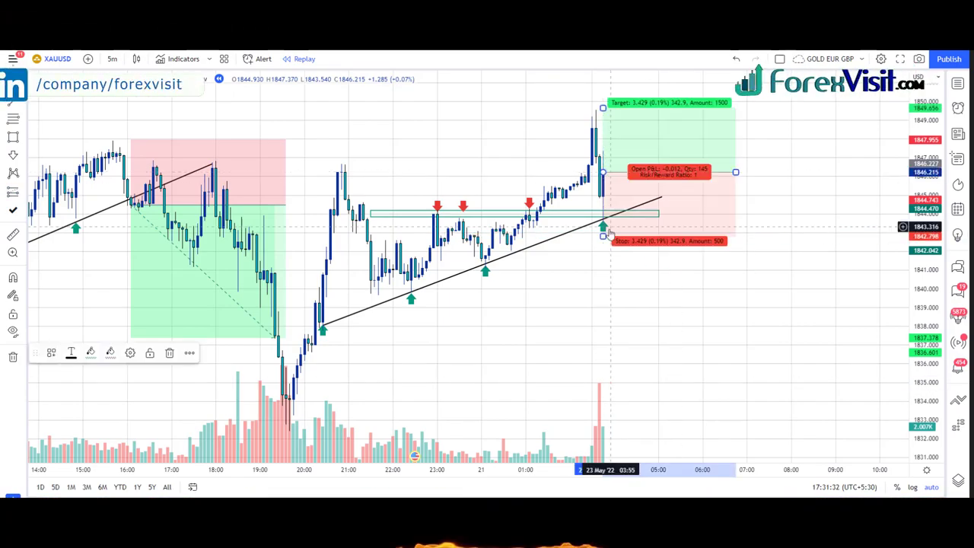
pyautogui.moveTo(603, 108); pyautogui.dragTo(604, 73)
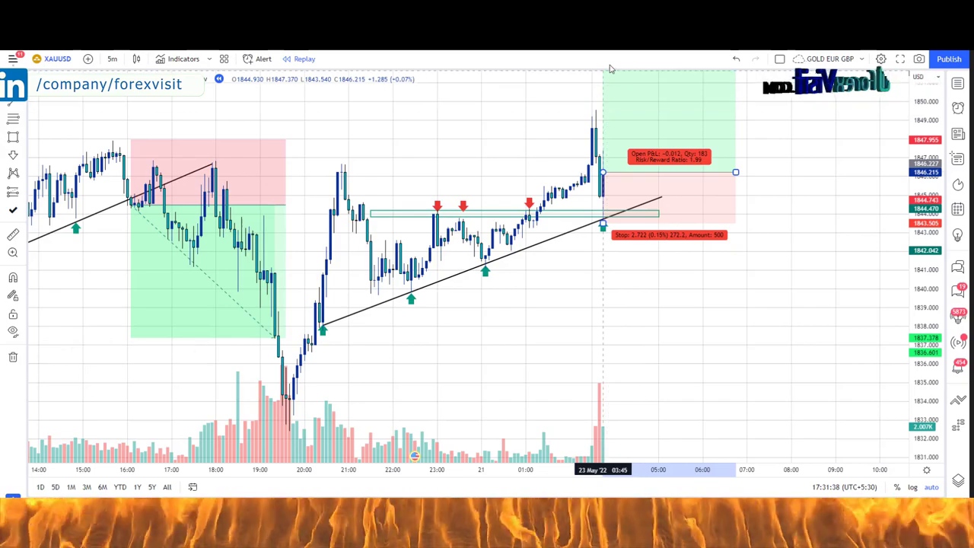
pyautogui.click(771, 200)
pyautogui.moveTo(800, 273); pyautogui.dragTo(788, 317)
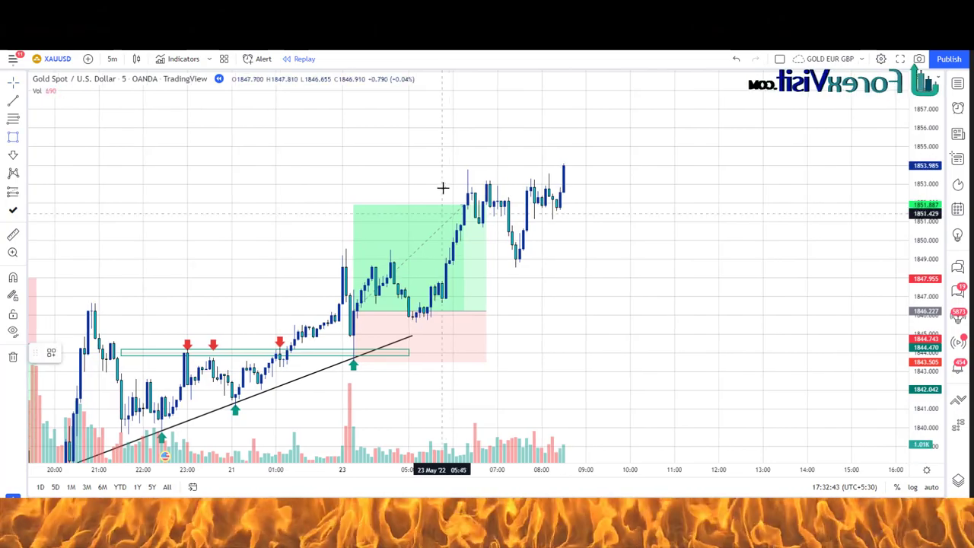
# Drag a thin rectangle across the 1853 highs where price stalled.
pyautogui.moveTo(457, 181); pyautogui.dragTo(590, 189)
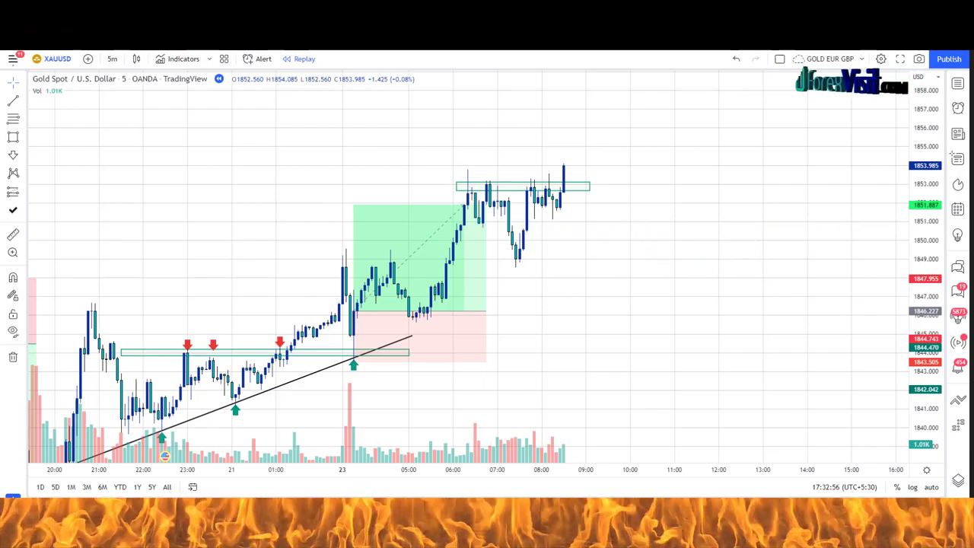
# Place a long at 1854.02 on the latest candle with the stop raised to about 1851.59.
pyautogui.click(564, 165)
pyautogui.moveTo(563, 249); pyautogui.dragTo(563, 210)
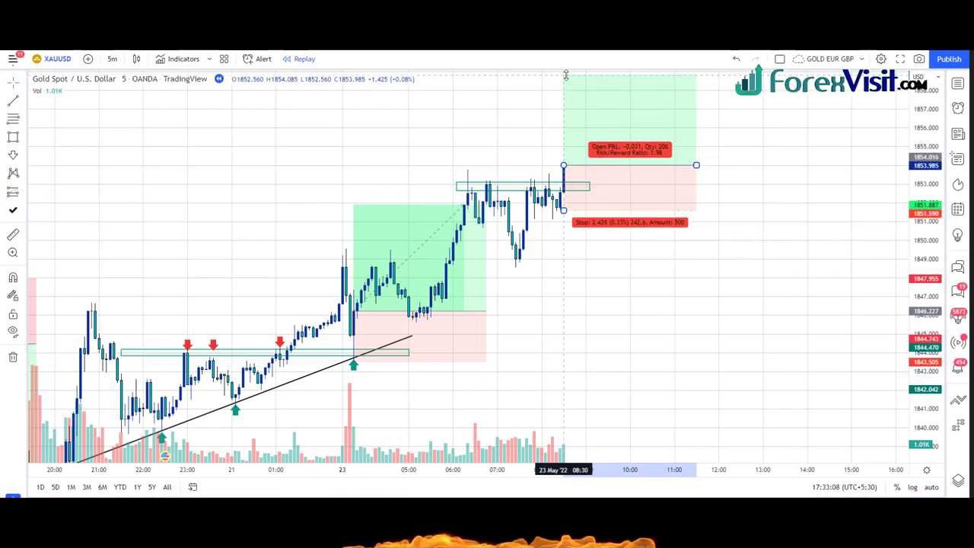
pyautogui.press('Escape')
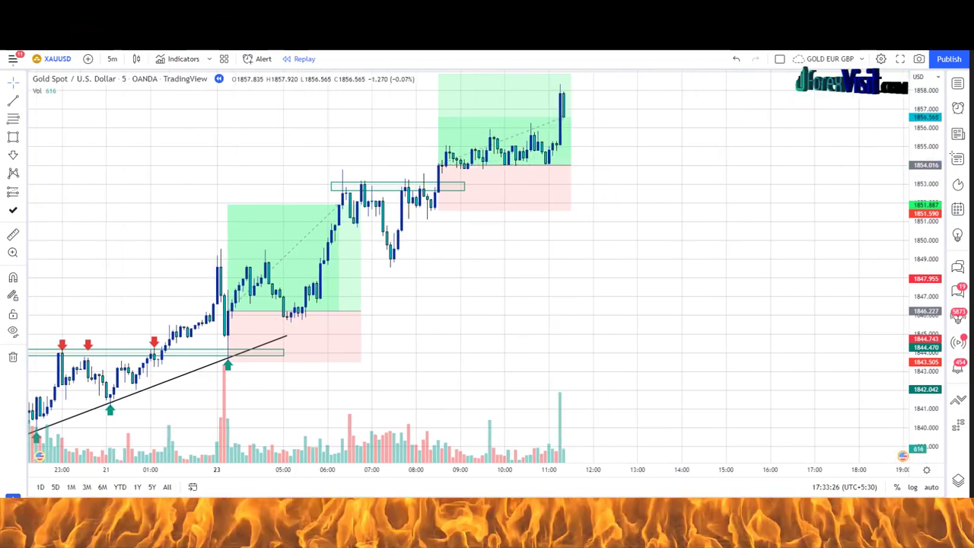
# Stretch the long's box forward in time, then trim its end back to the target-hit candle.
pyautogui.moveTo(576, 143); pyautogui.dragTo(699, 156)
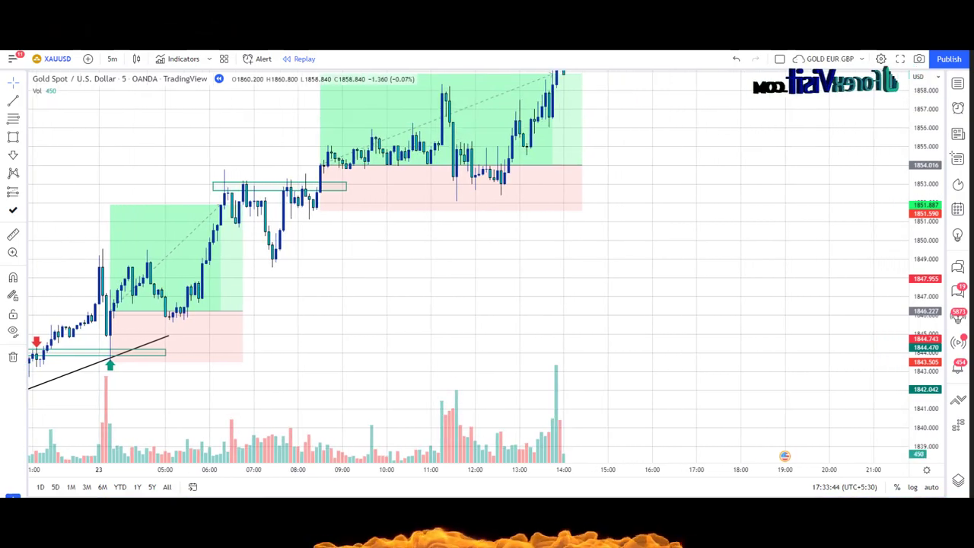
pyautogui.click(583, 163)
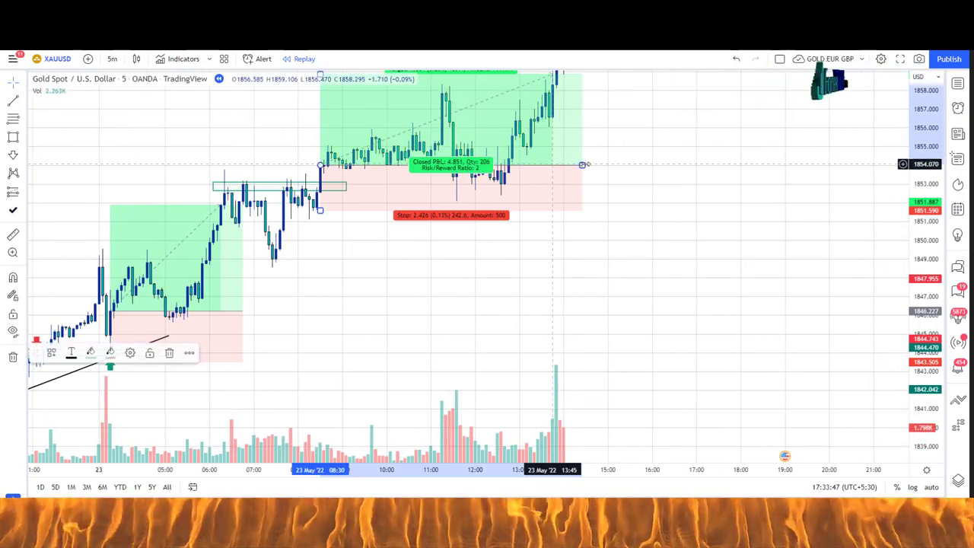
pyautogui.moveTo(582, 165); pyautogui.dragTo(559, 164)
pyautogui.click(608, 144)
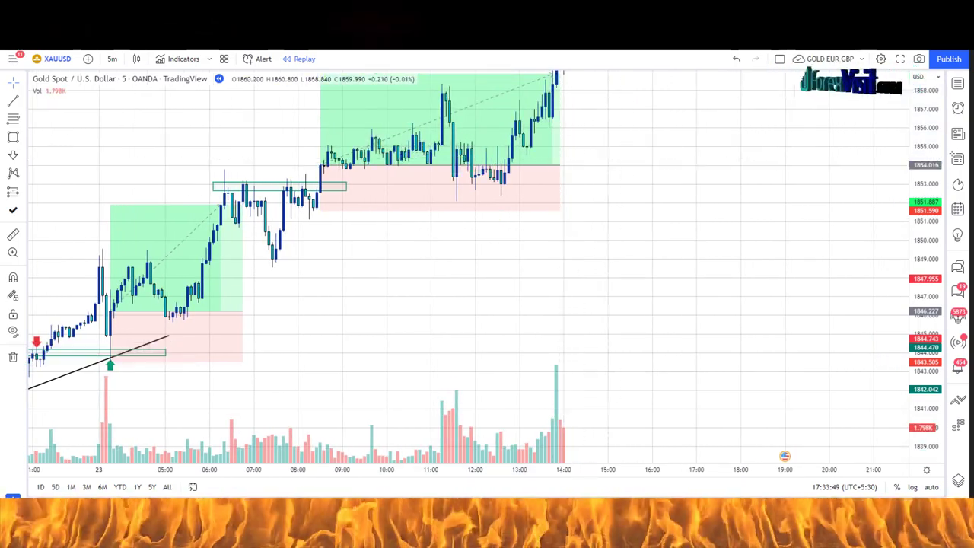